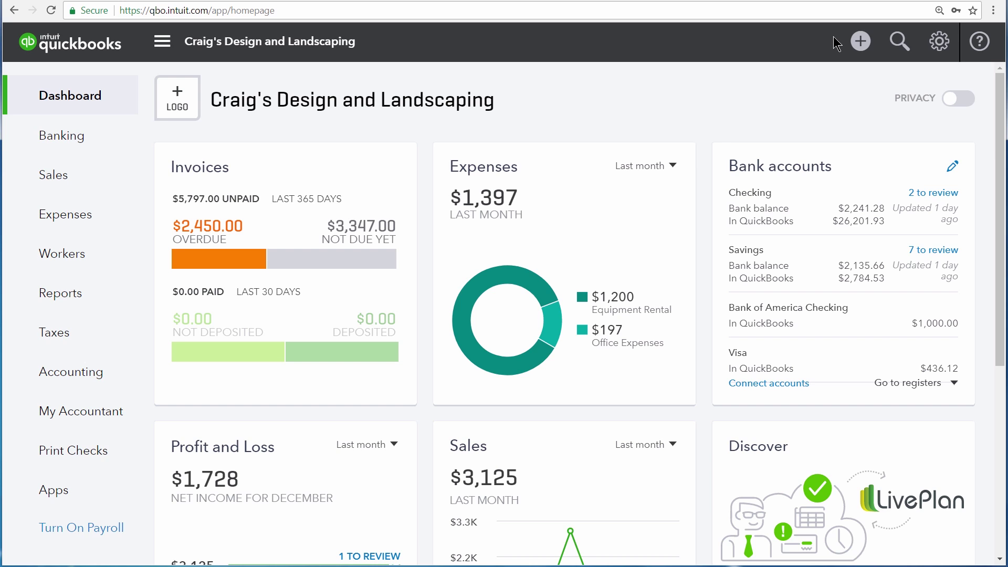
Show the Sales Customers list with its $3,550 unbilled activity summary.
{"action": "left_click", "coordinate": [98, 173]}
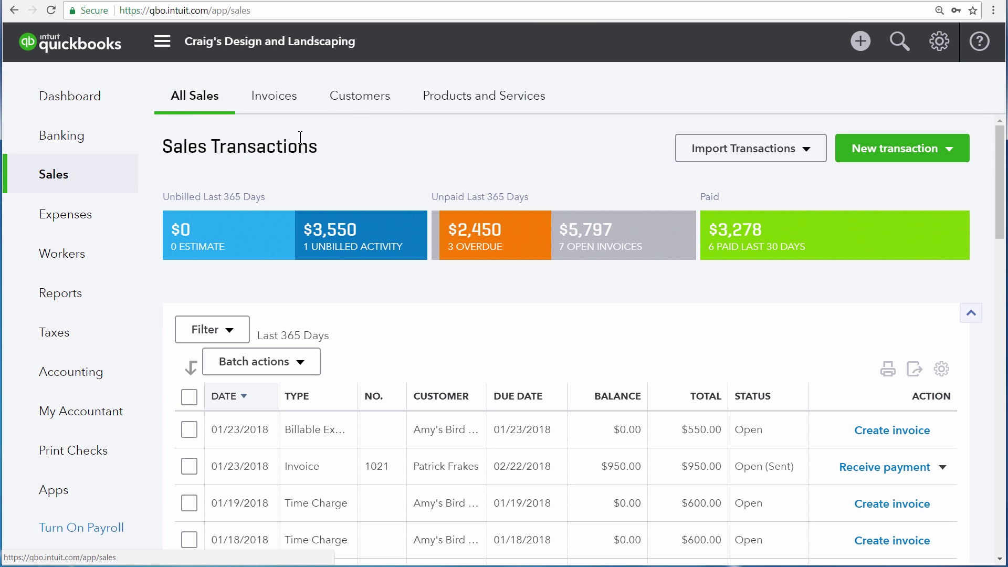
{"action": "left_click", "coordinate": [357, 101]}
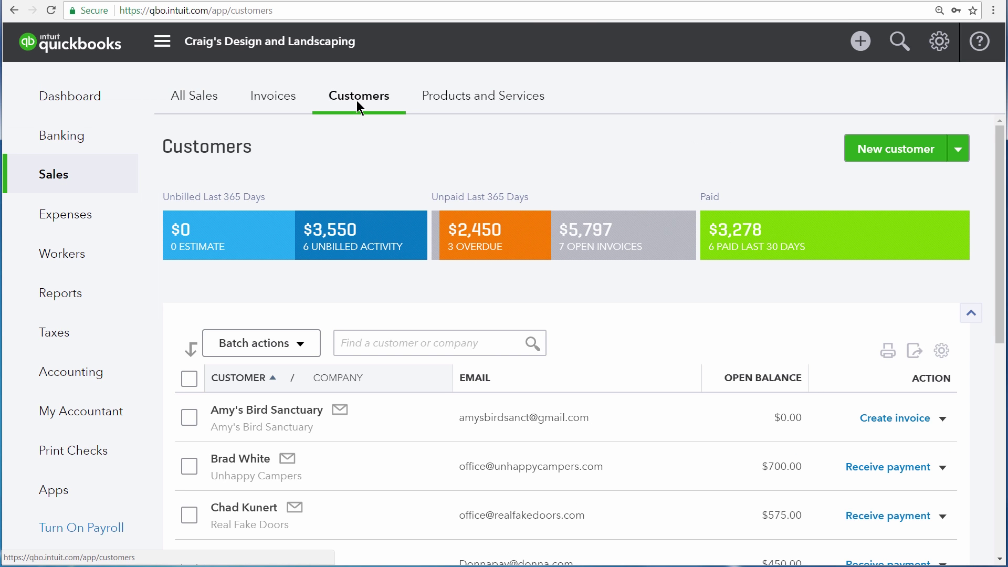
Filter to Unbilled Activity and open Amy's Bird Sanctuary's 6 unbilled activities.
{"action": "left_click", "coordinate": [376, 231]}
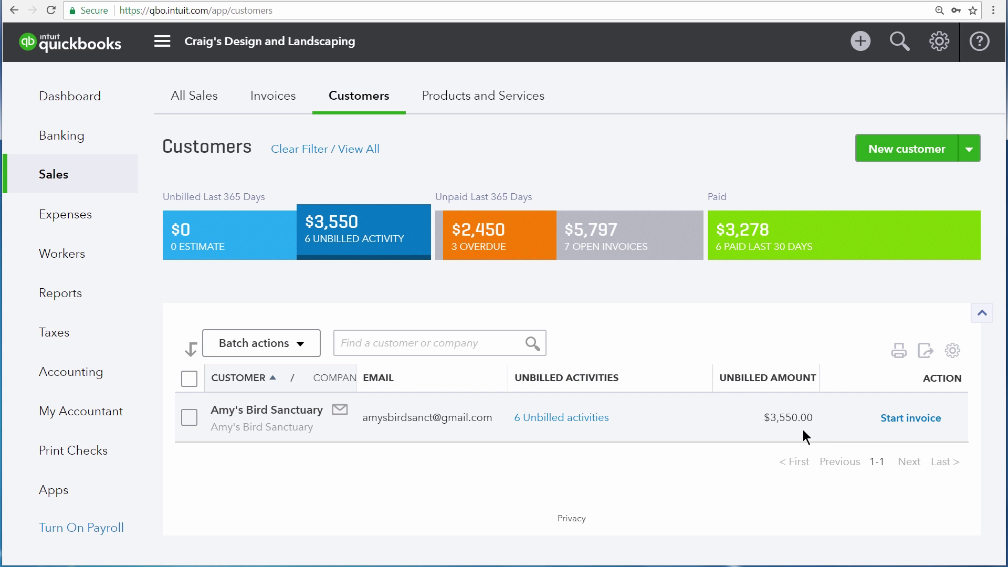
{"action": "left_click", "coordinate": [584, 419]}
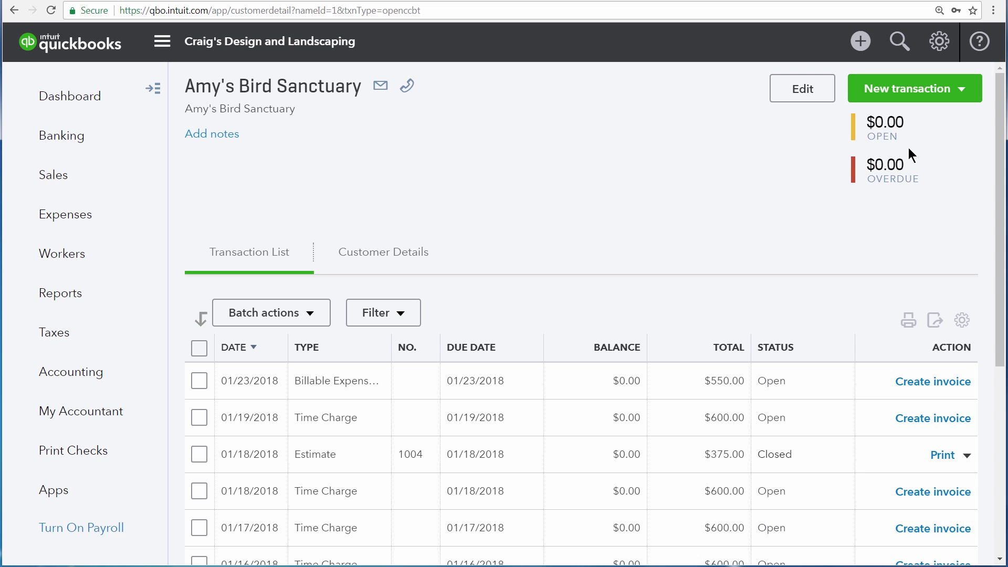
Create a new invoice with Amy's Bird Sanctuary selected as the customer.
{"action": "left_click", "coordinate": [860, 41]}
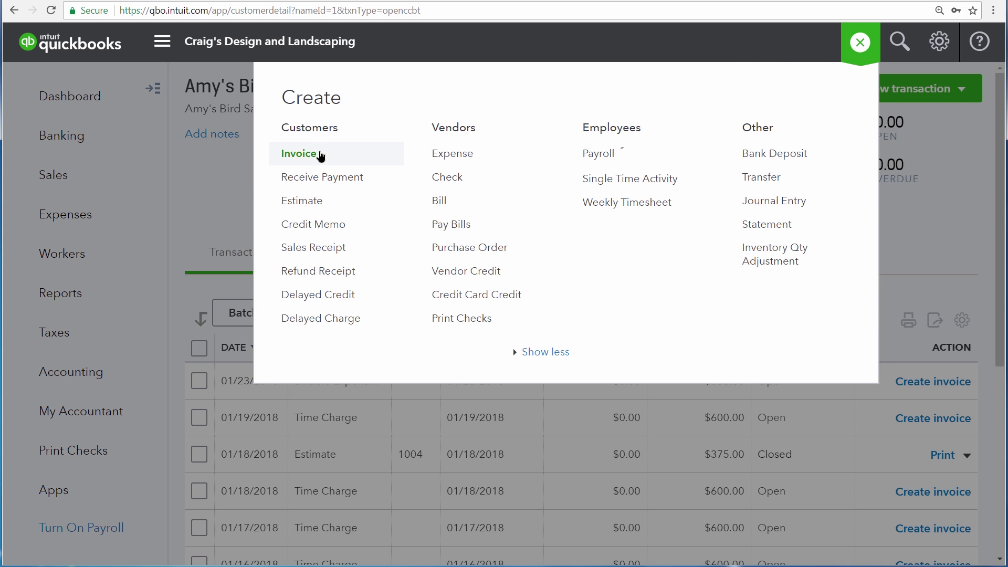
{"action": "left_click", "coordinate": [319, 155]}
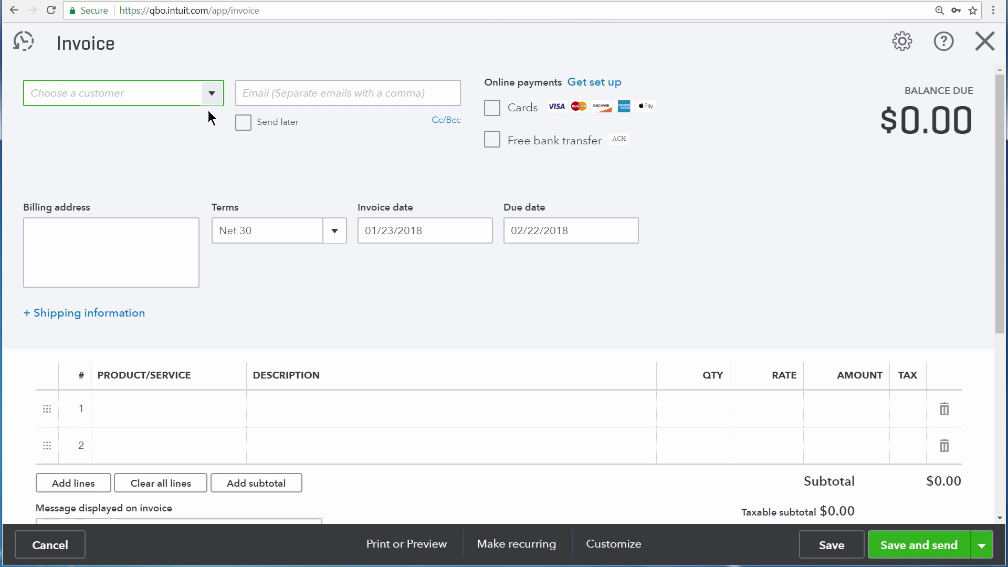
{"action": "left_click", "coordinate": [212, 93]}
{"action": "left_click", "coordinate": [83, 155]}
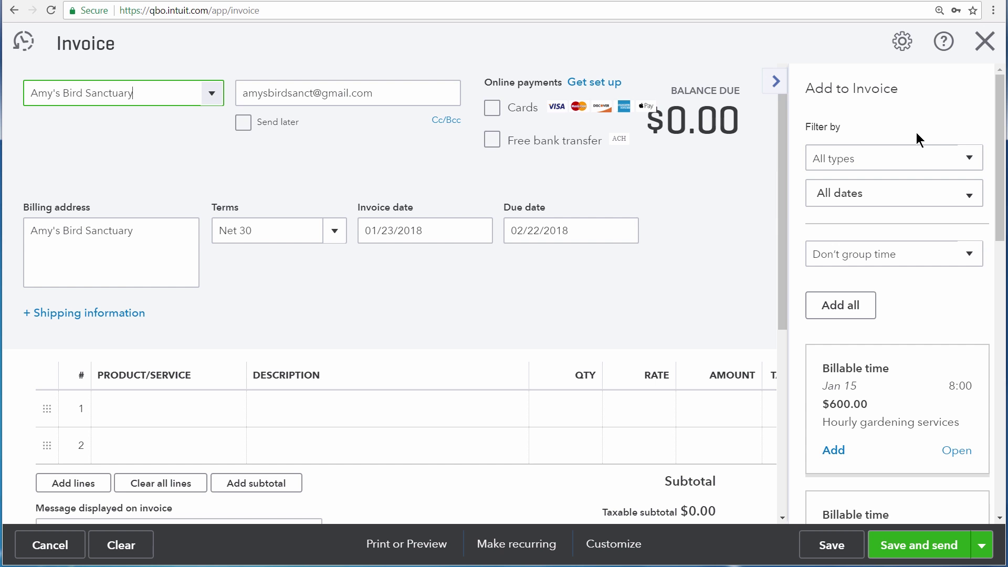
{"action": "left_click_drag", "start_coordinate": [1000, 158], "coordinate": [997, 392]}
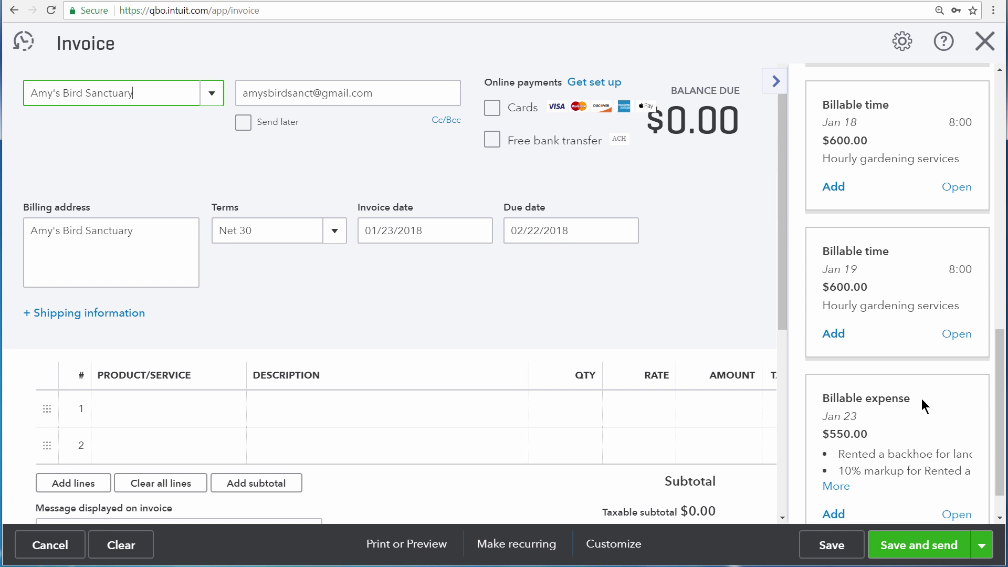
{"action": "left_click_drag", "start_coordinate": [1000, 394], "coordinate": [1000, 344]}
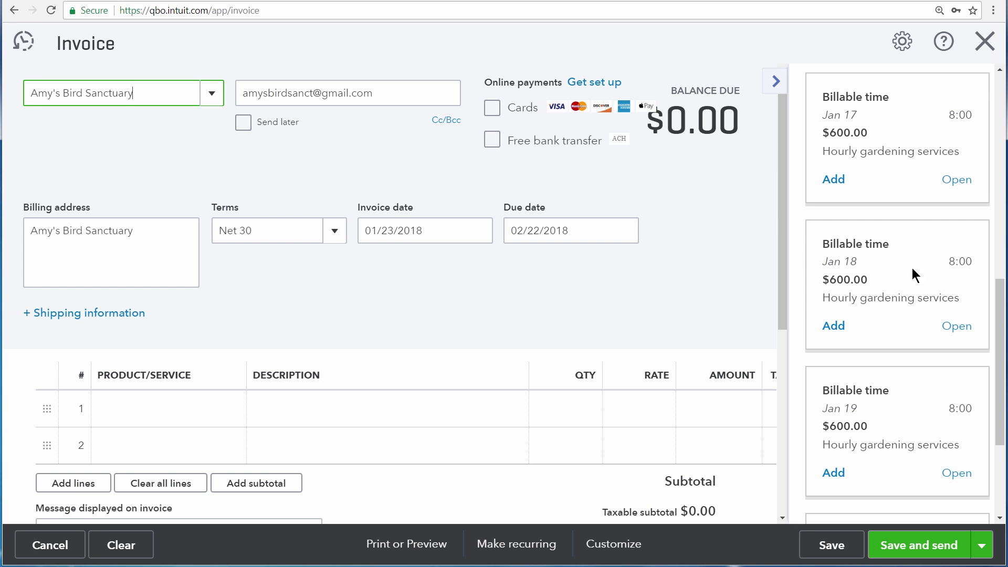
{"action": "left_click_drag", "start_coordinate": [1001, 299], "coordinate": [1000, 118]}
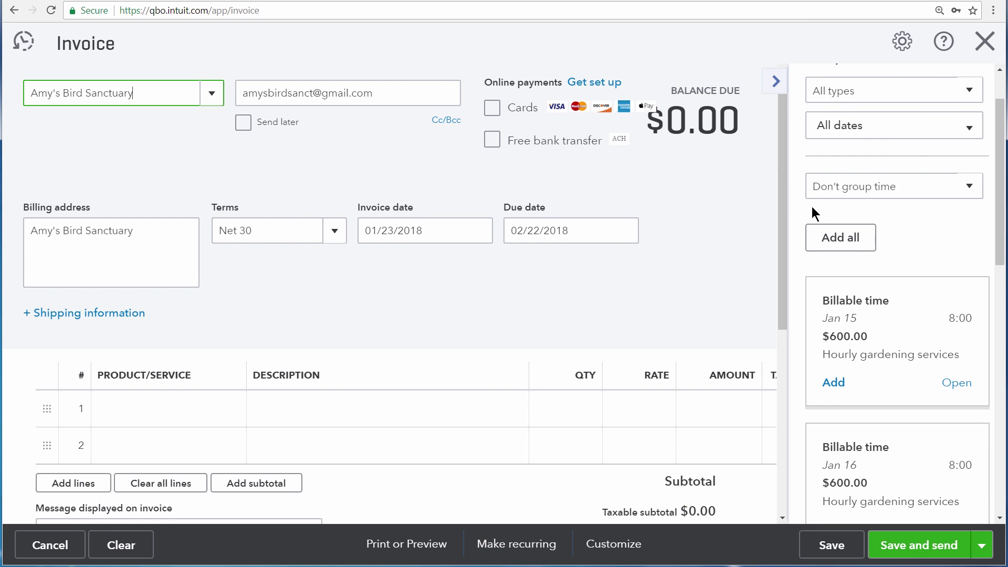
Group billable time by service and add all six unbilled items, totaling $3,550.00.
{"action": "left_click", "coordinate": [967, 186]}
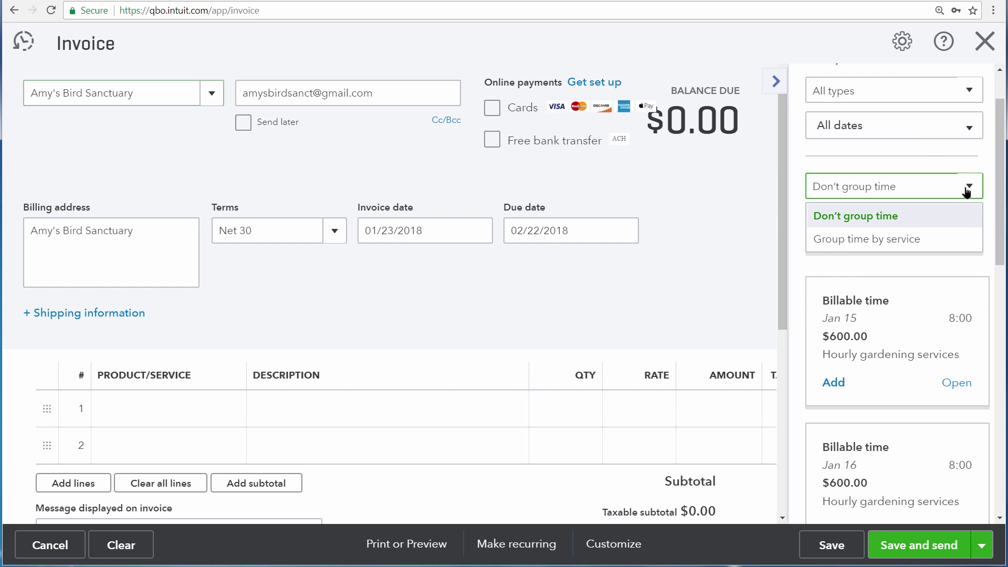
{"action": "left_click", "coordinate": [926, 239]}
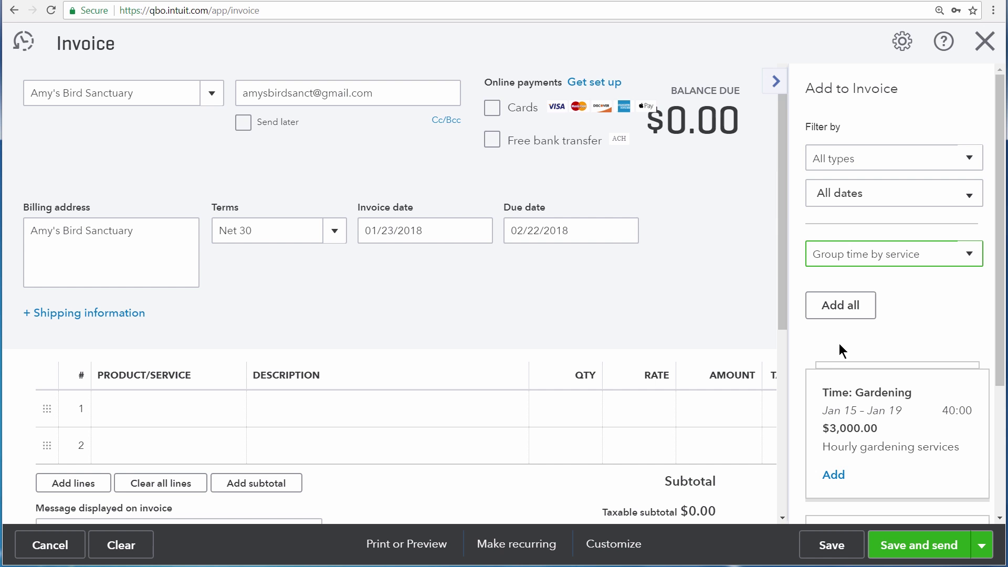
{"action": "left_click", "coordinate": [845, 318]}
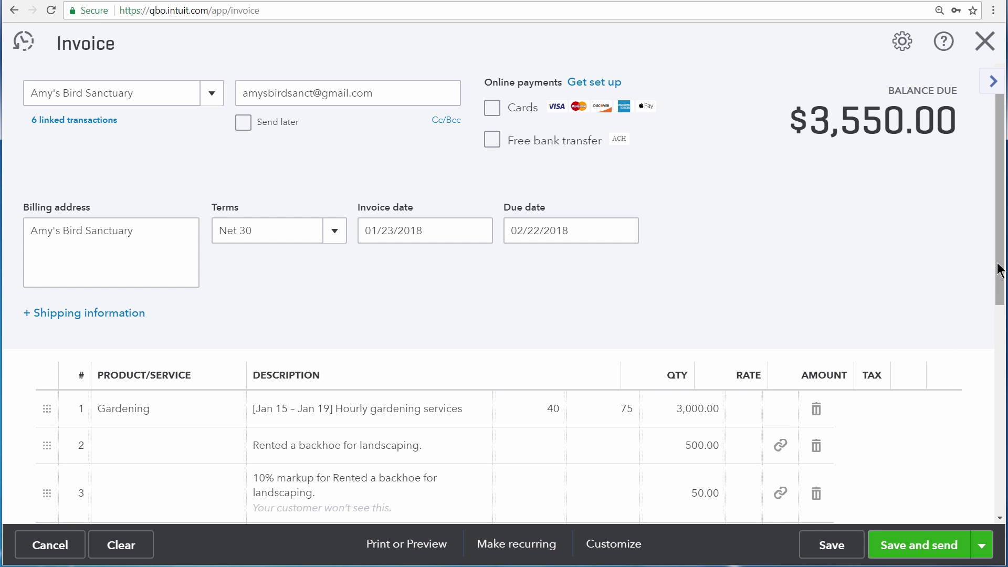
{"action": "left_click_drag", "start_coordinate": [1000, 265], "coordinate": [1000, 315]}
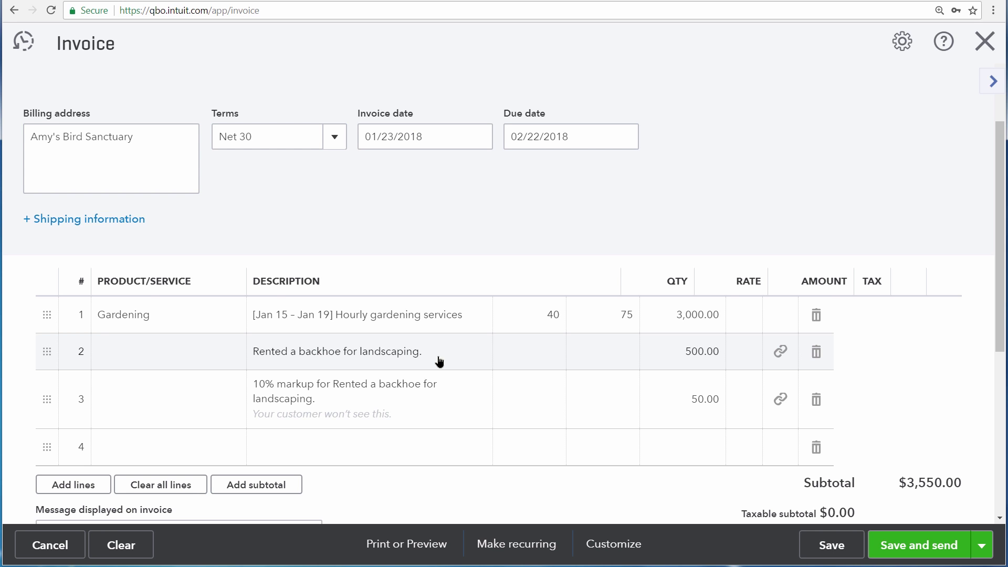
{"action": "scroll", "coordinate": [439, 362], "scroll_direction": "up", "scroll_amount": 1}
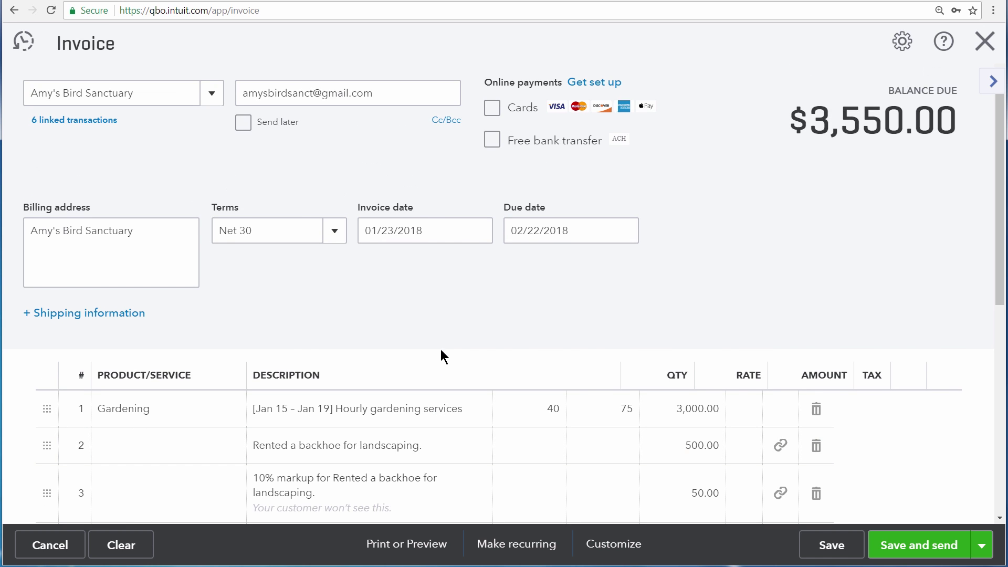
{"action": "left_click", "coordinate": [109, 122]}
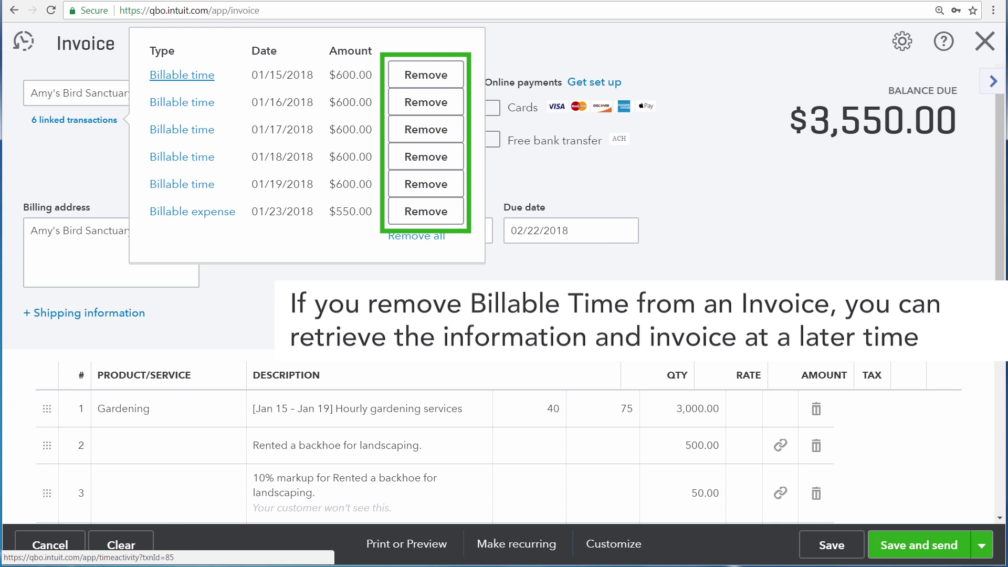
{"action": "left_click", "coordinate": [363, 295]}
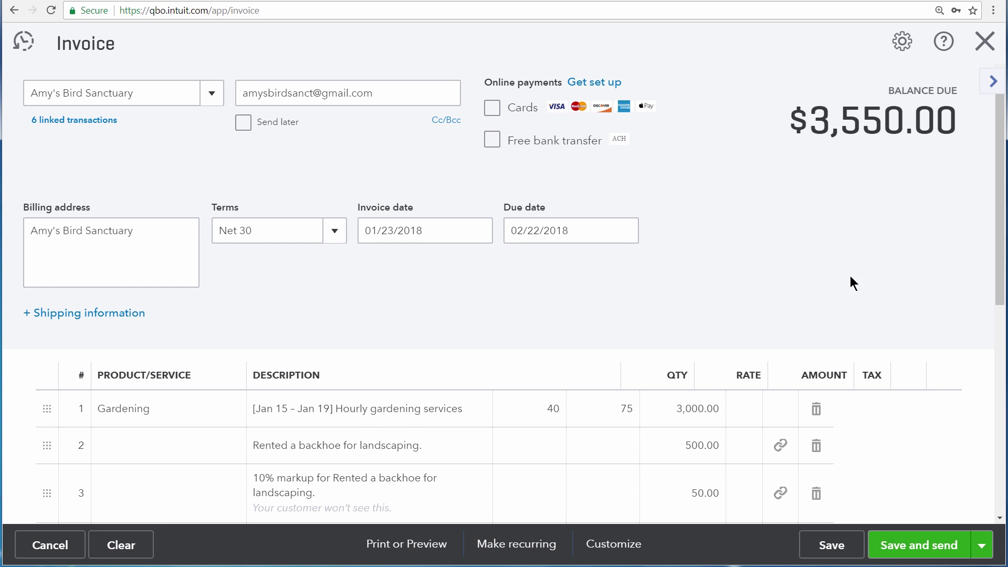
{"action": "left_click_drag", "start_coordinate": [999, 271], "coordinate": [997, 370]}
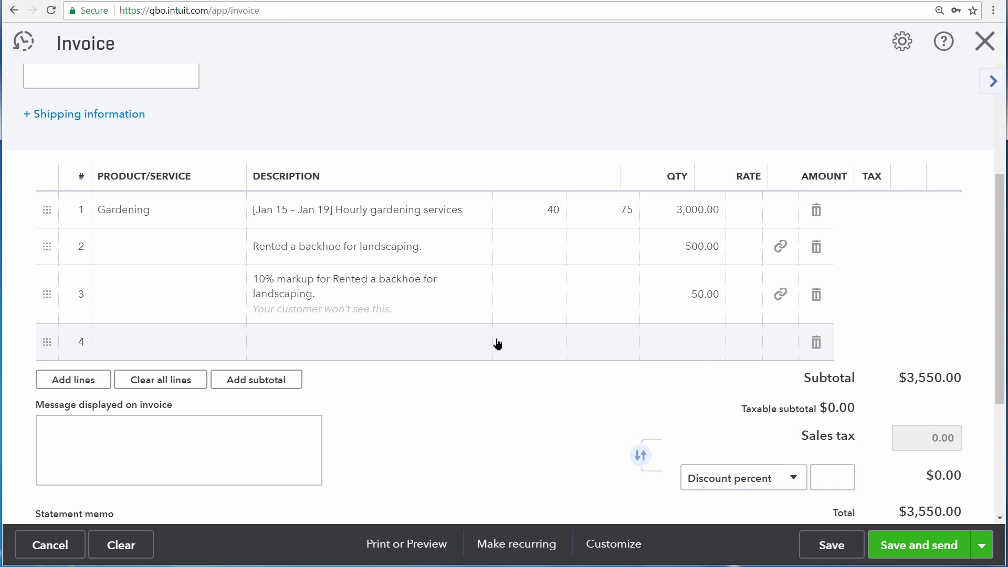
Edit invoice row 4 so a fifth blank line appears, keeping the $3,550.00 total.
{"action": "left_click", "coordinate": [193, 347]}
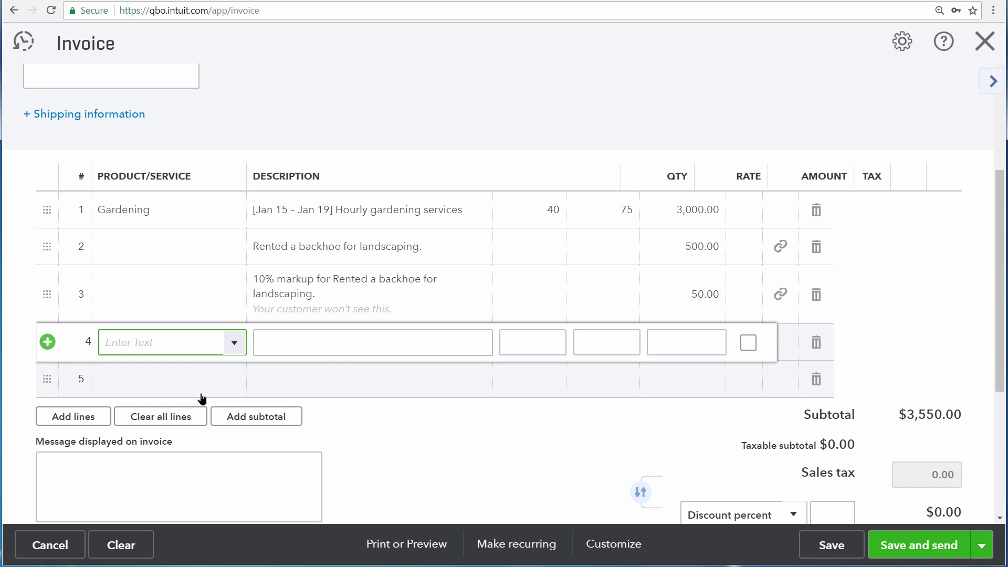
{"action": "left_click_drag", "start_coordinate": [1000, 370], "coordinate": [1000, 477]}
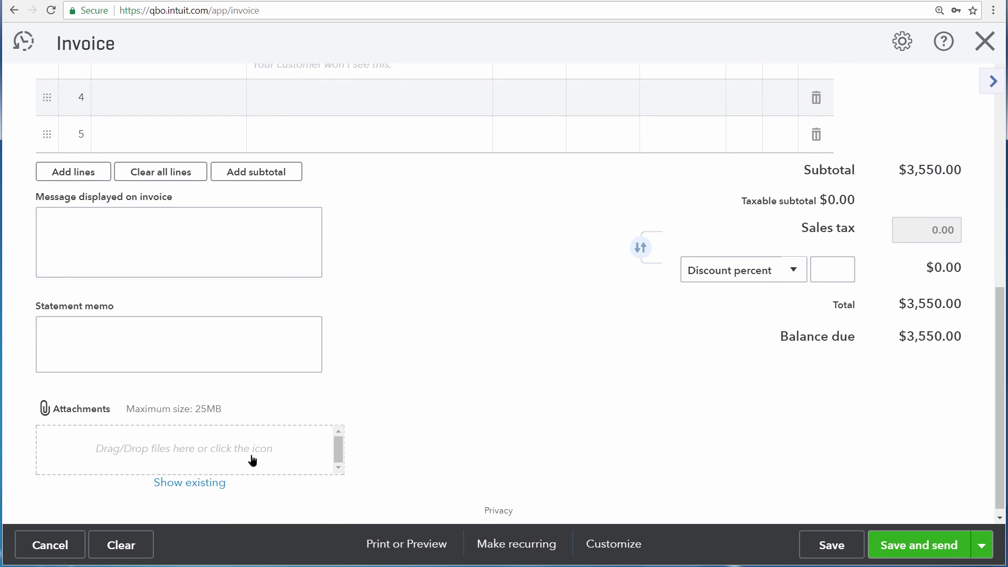
Save invoice 1022 and email it to Amy's Bird Sanctuary after reviewing subject and body.
{"action": "left_click", "coordinate": [914, 551]}
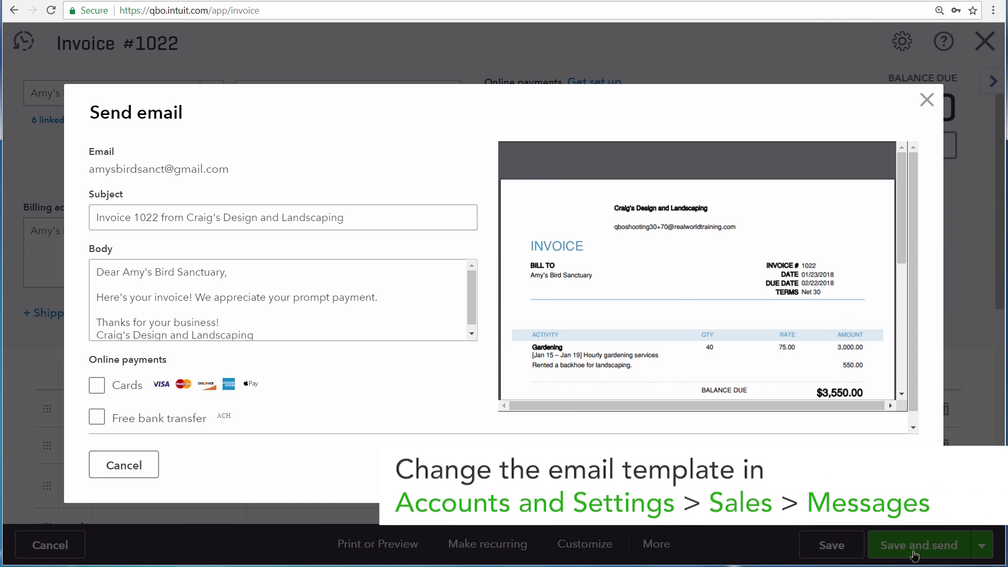
{"action": "left_click", "coordinate": [408, 217]}
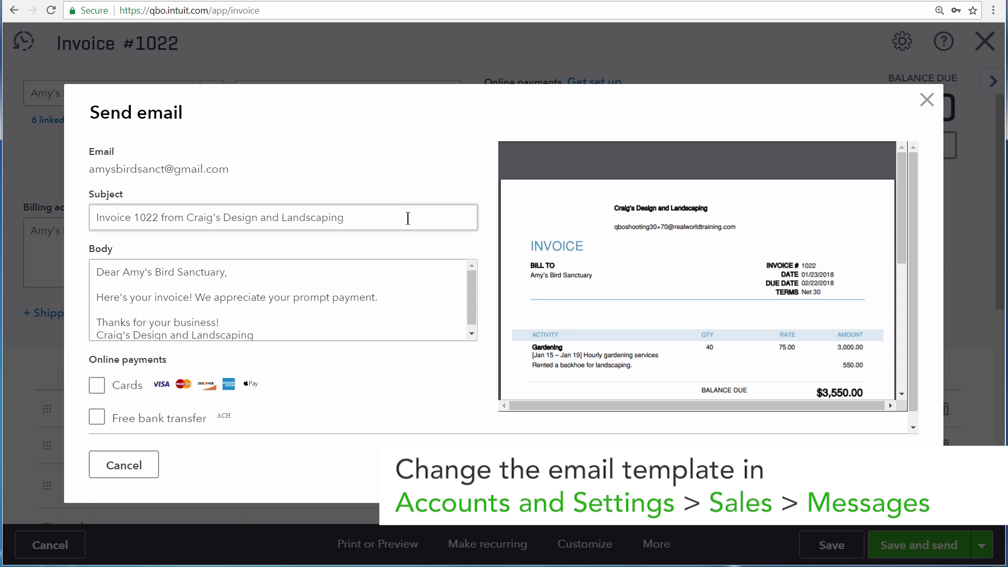
{"action": "left_click", "coordinate": [409, 268]}
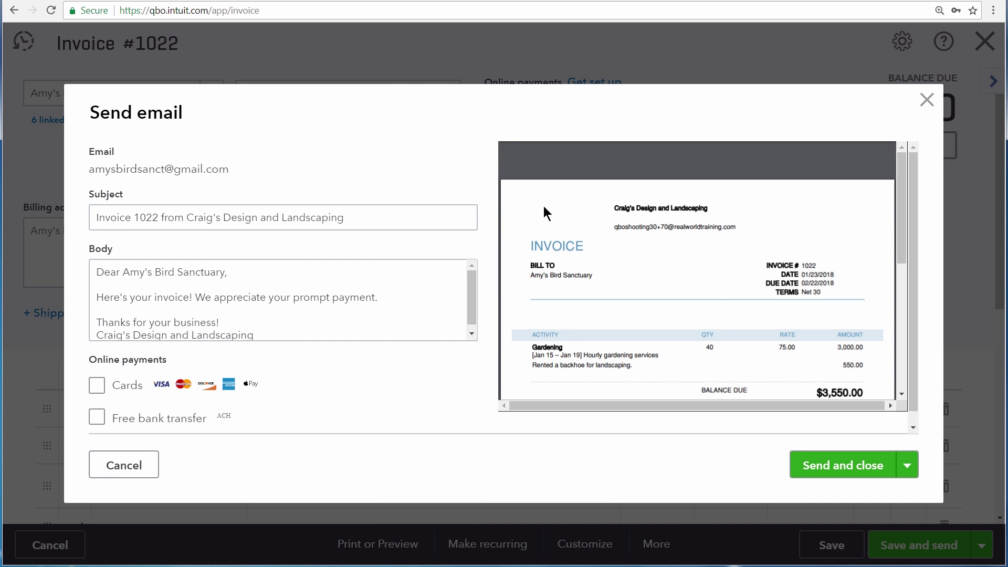
{"action": "mouse_move", "coordinate": [697, 315]}
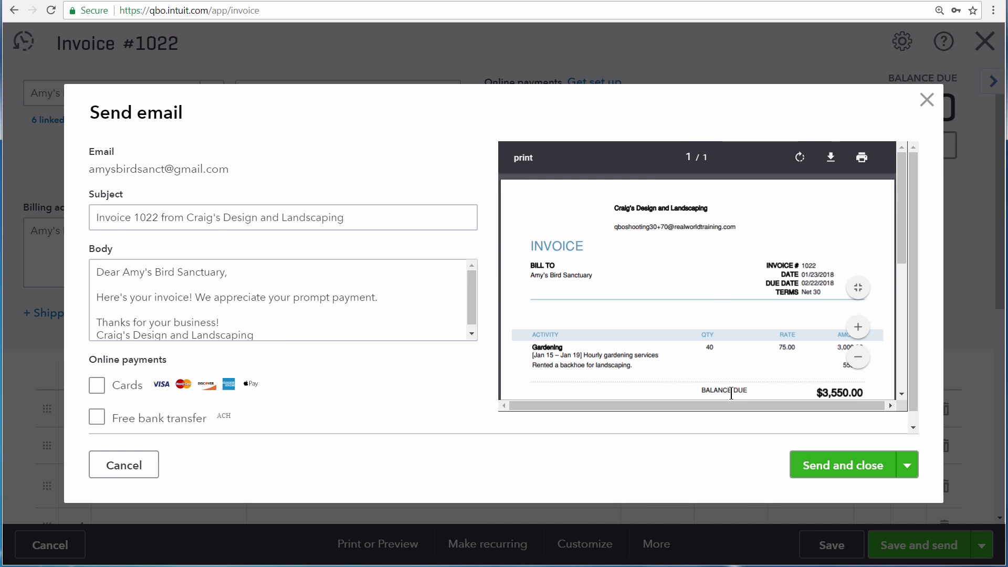
{"action": "left_click", "coordinate": [842, 464]}
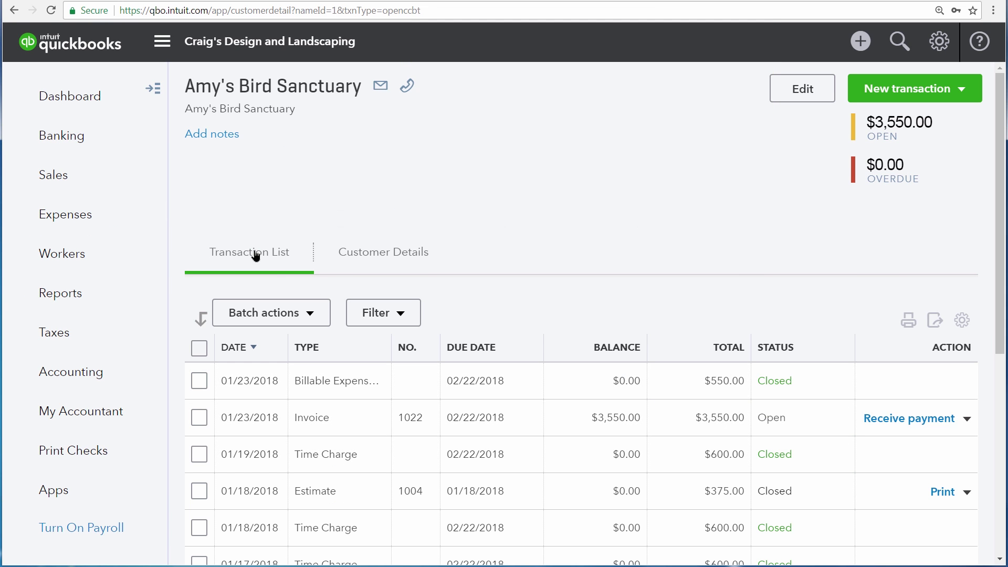
Verify Customers shows $0 unbilled activity, then go to the Dashboard.
{"action": "left_click", "coordinate": [101, 184]}
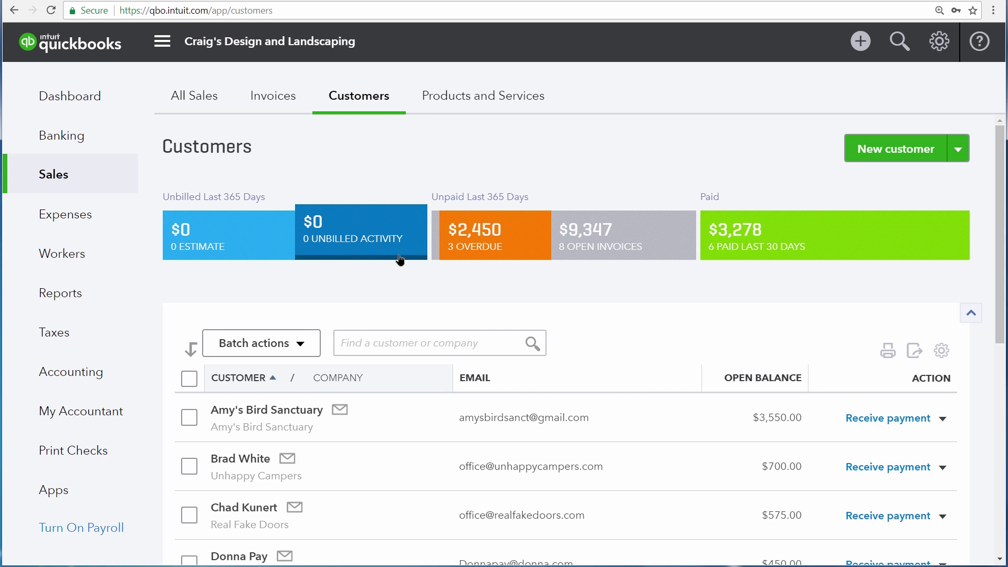
{"action": "left_click", "coordinate": [70, 96]}
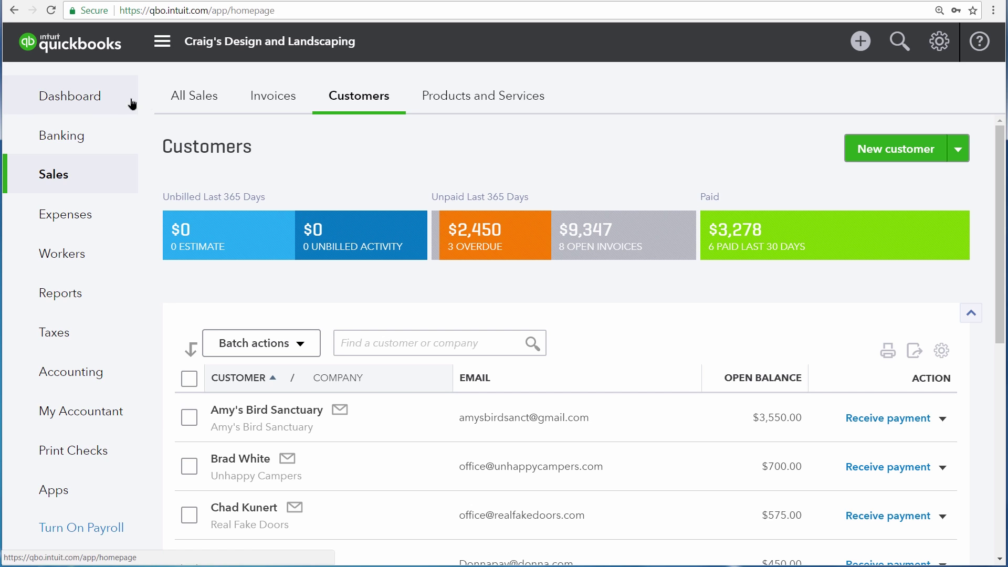